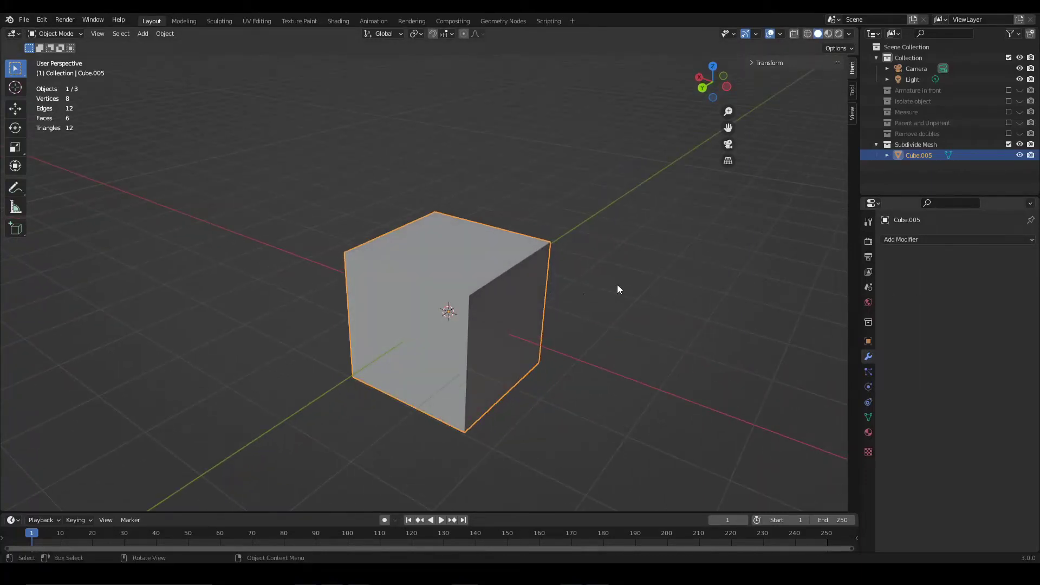
Switch Cube.005 into Edit Mode with all 8 vertices selected
middle_click_drag(618, 287, 447, 243)
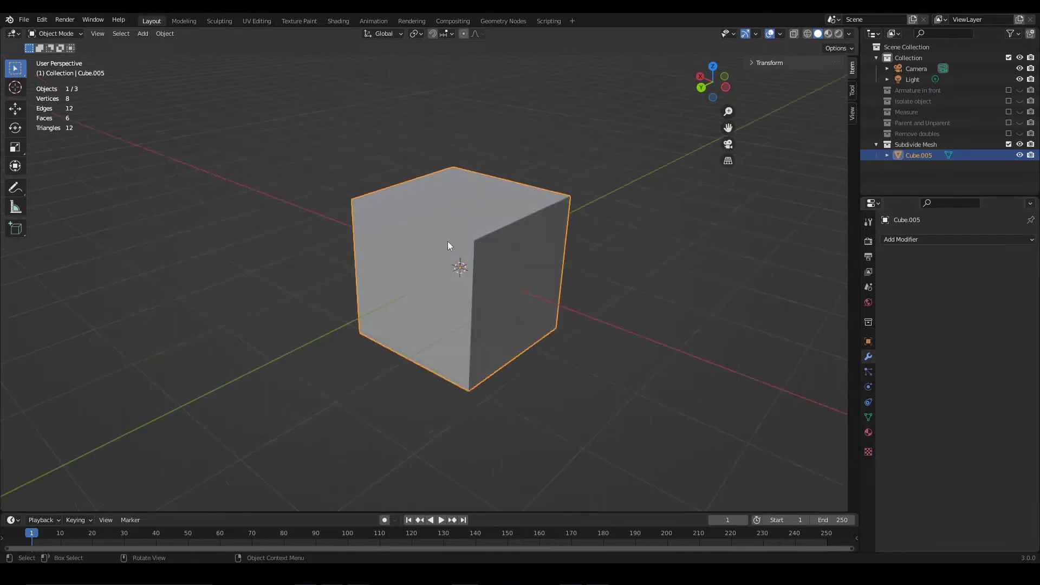
key("Tab")
middle_click_drag(396, 140, 430, 223)
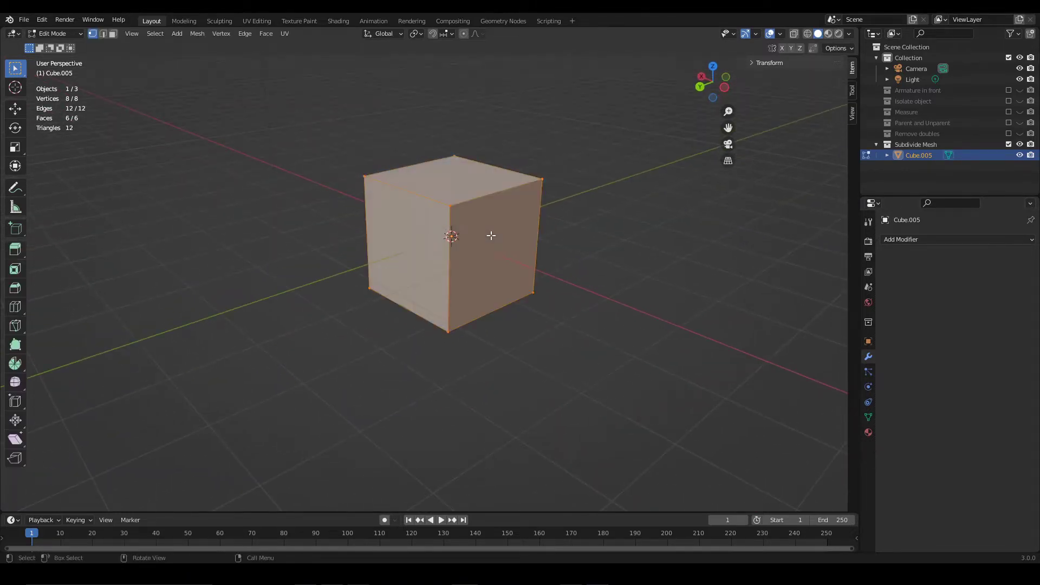
Subdivide the whole cube at 1 cut, after trying 2 cuts and a rounder Smoothness
right_click(496, 187)
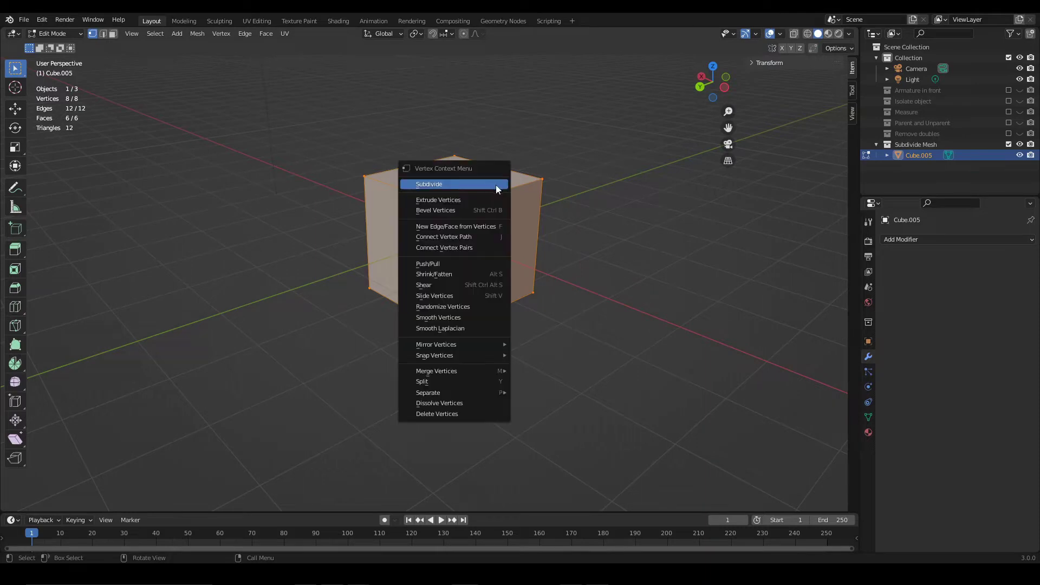
left_click(456, 185)
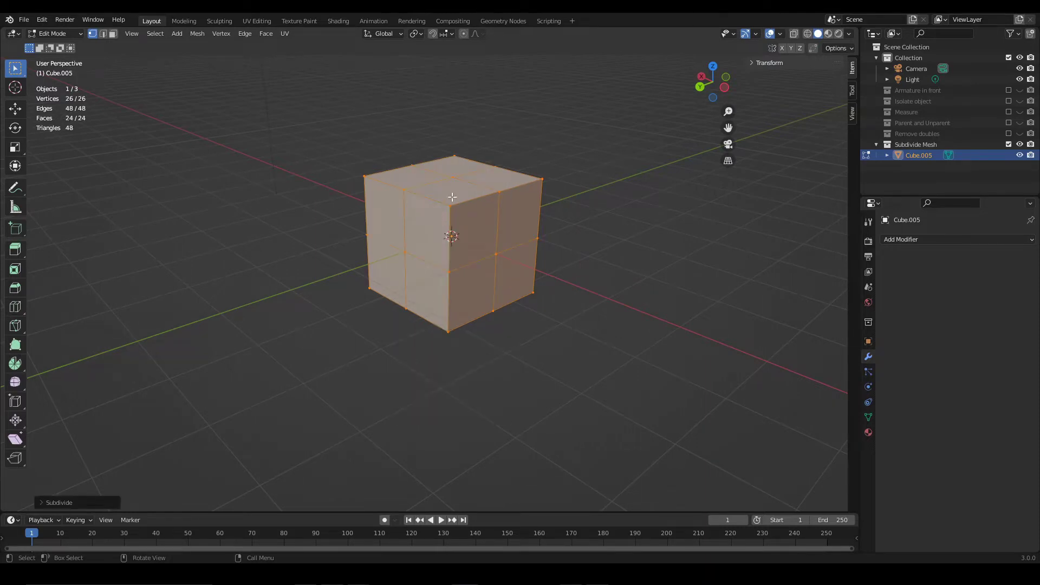
middle_click_drag(419, 222, 442, 216)
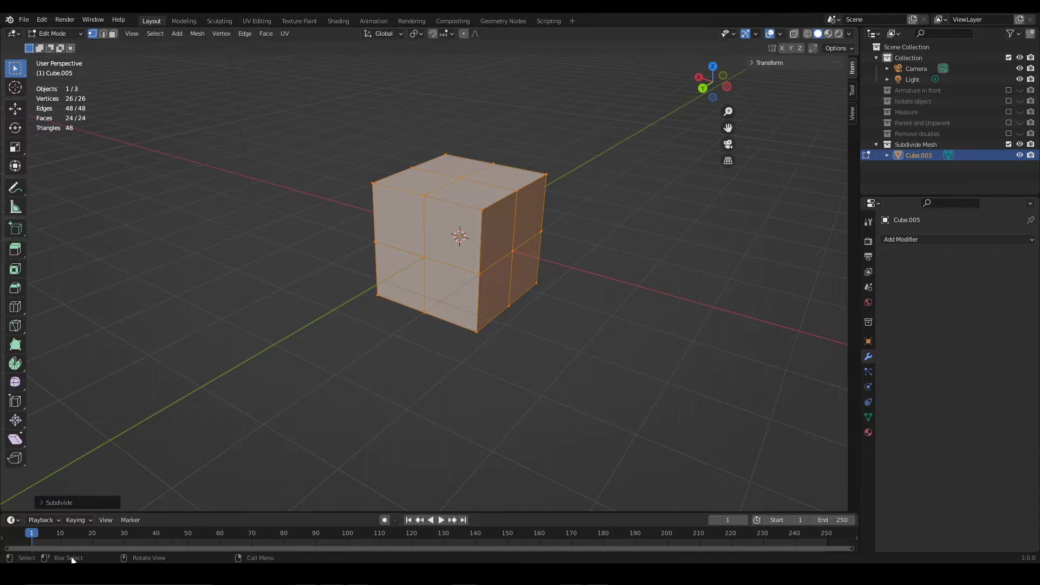
left_click(43, 502)
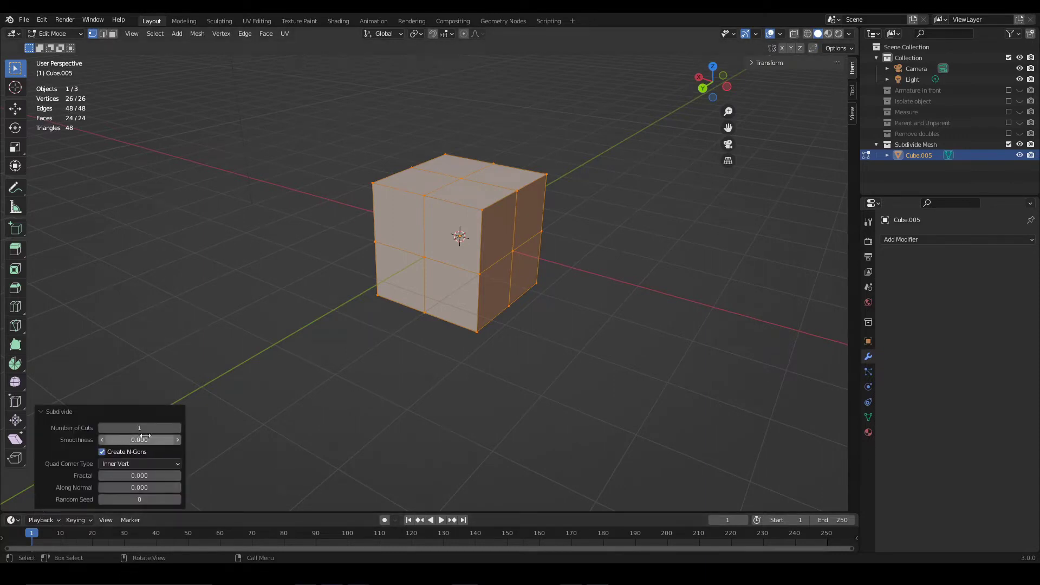
left_click(177, 428)
left_click(101, 428)
mouse_move(140, 440)
left_mouse_down()
mouse_move(171, 440)
mouse_move(142, 440)
left_mouse_up()
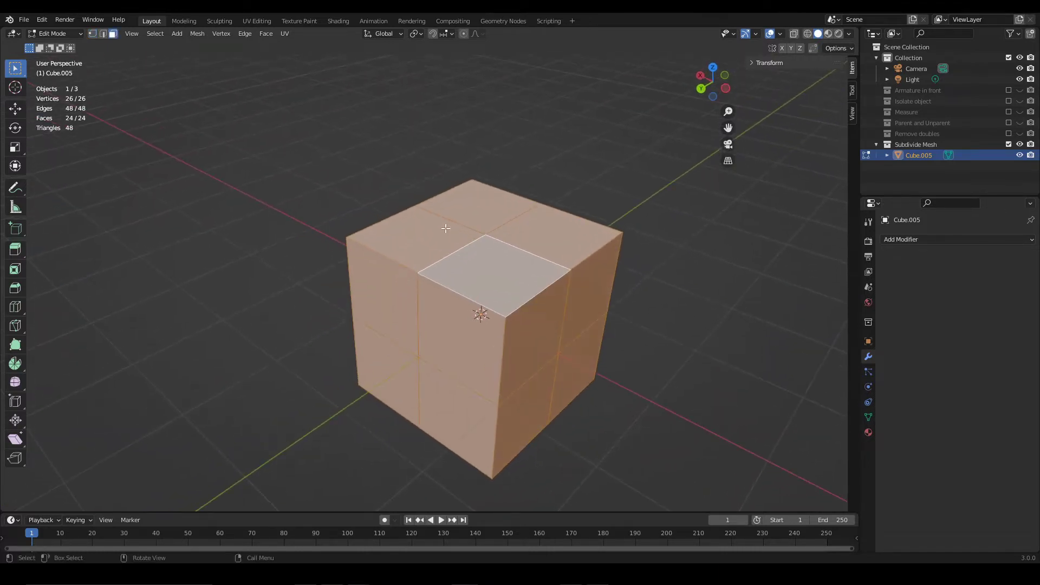
Subdivide the four selected top faces with Create N-Gons turned off
left_click_drag(453, 215, 534, 259)
right_click(544, 230)
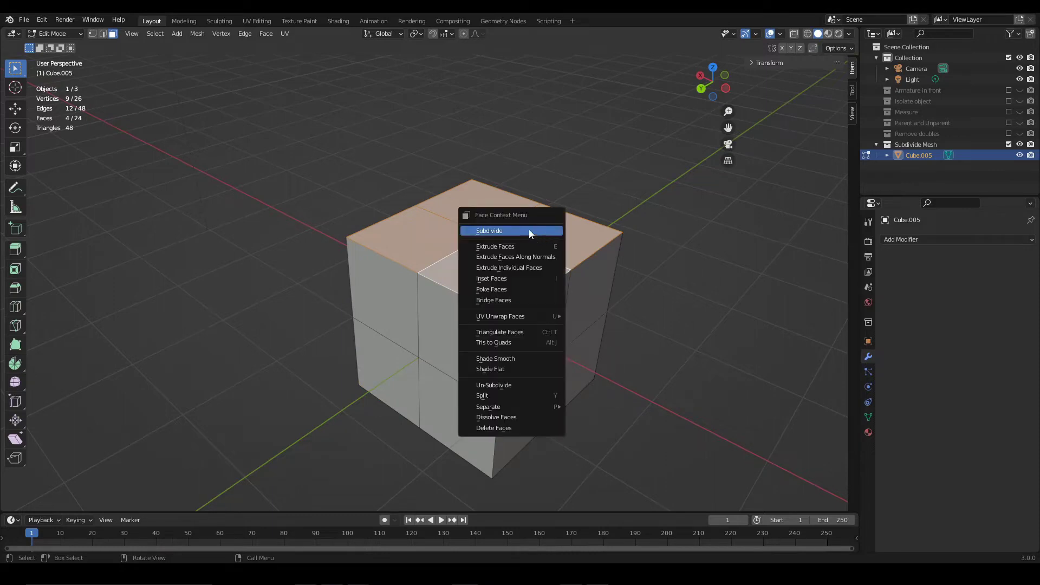
left_click(526, 232)
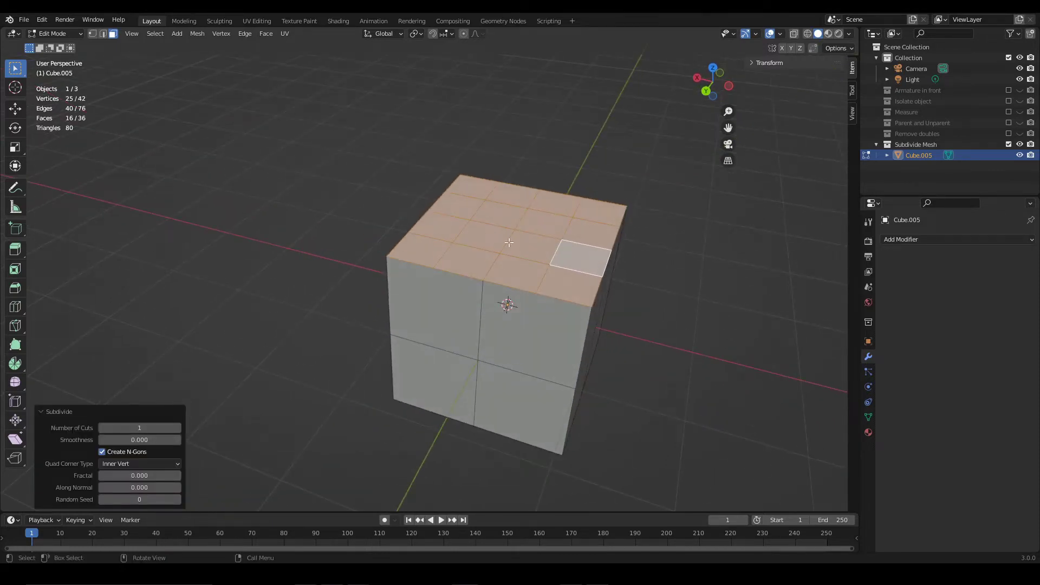
scroll(488, 291, "up", 3)
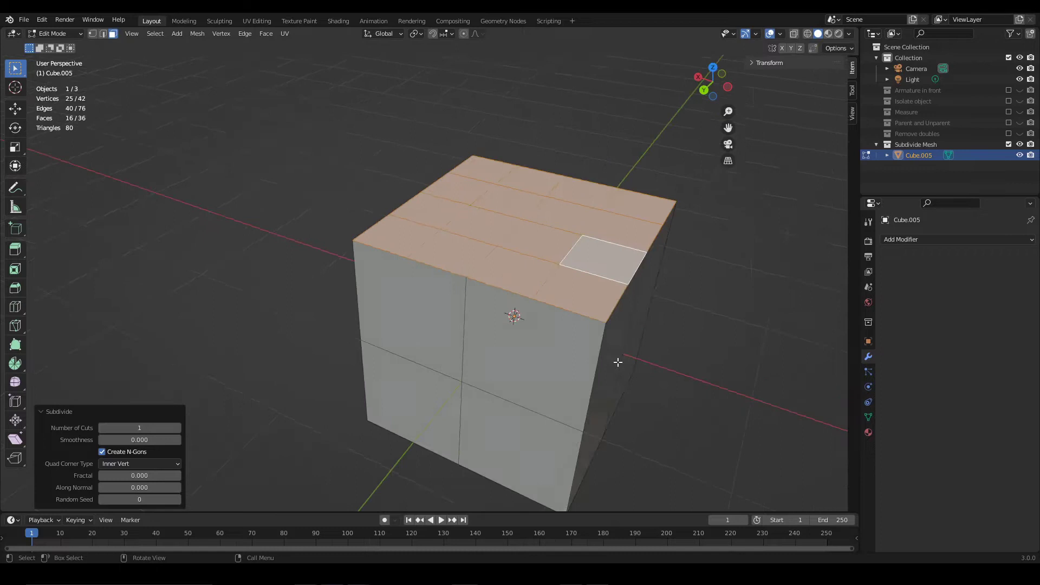
middle_click_drag(493, 356, 434, 333)
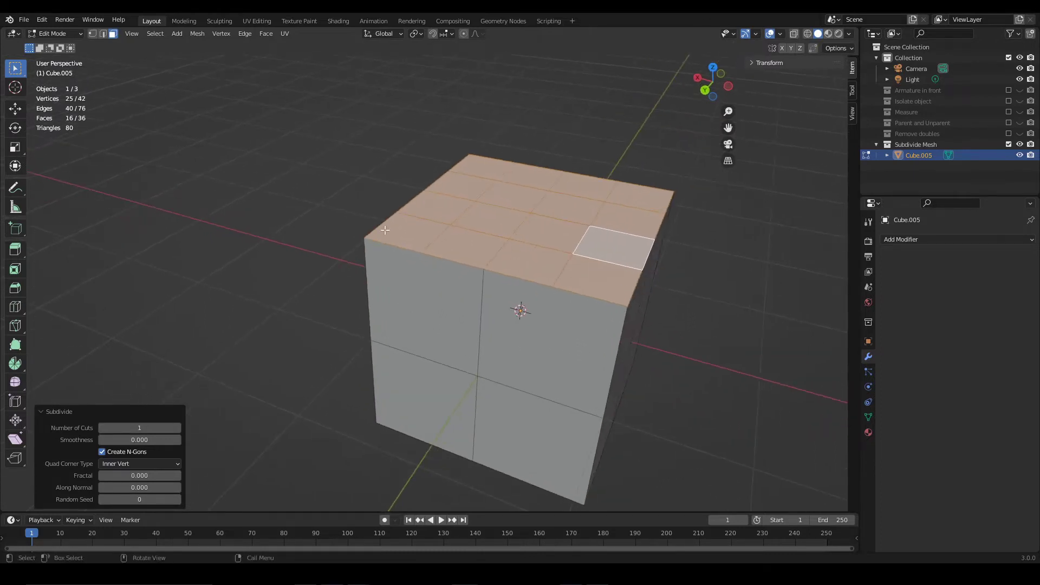
middle_click_drag(481, 288, 416, 246)
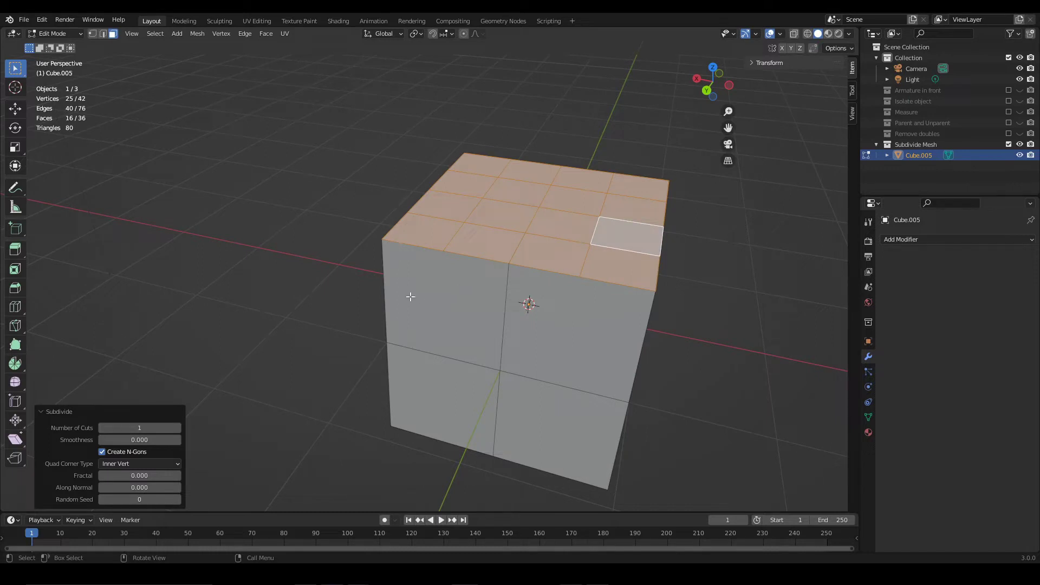
left_click(103, 451)
middle_click_drag(664, 199, 487, 272)
Undo the top-face subdivision and add one centred edge loop around the cube
key("ctrl+z")
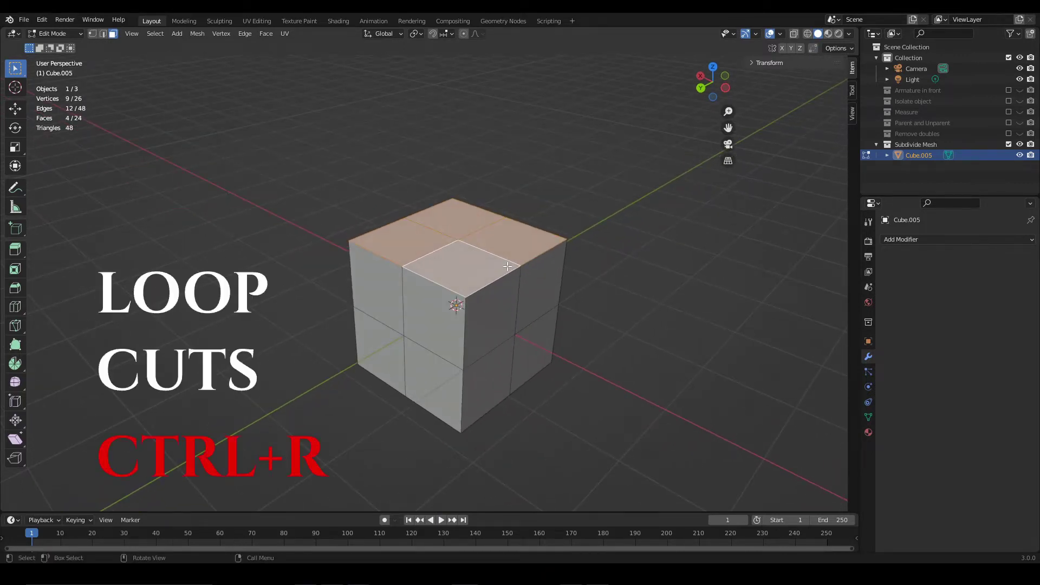
key("ctrl+r")
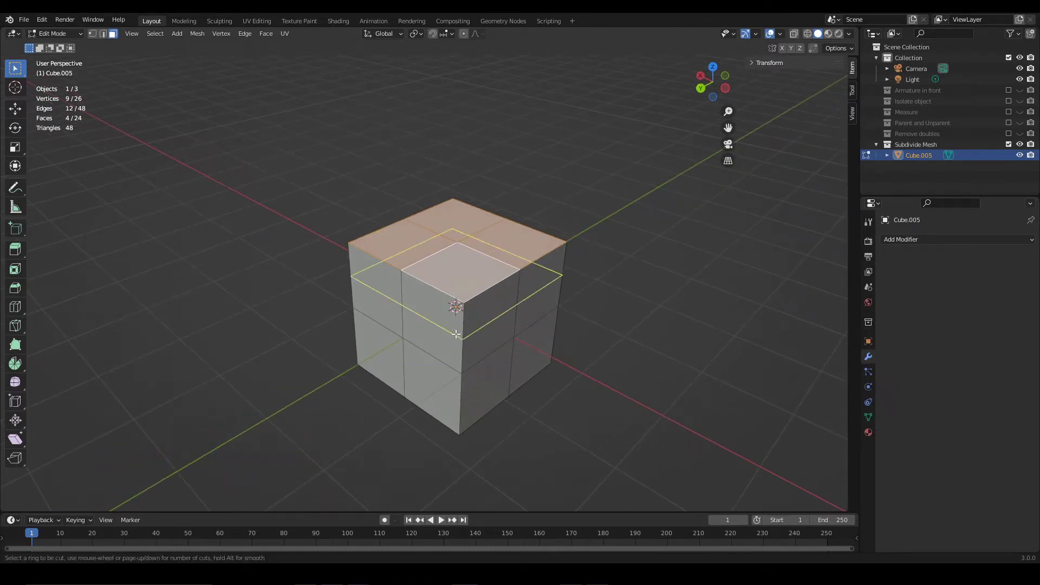
left_click(447, 284)
right_click(451, 284)
middle_click_drag(574, 290, 511, 284)
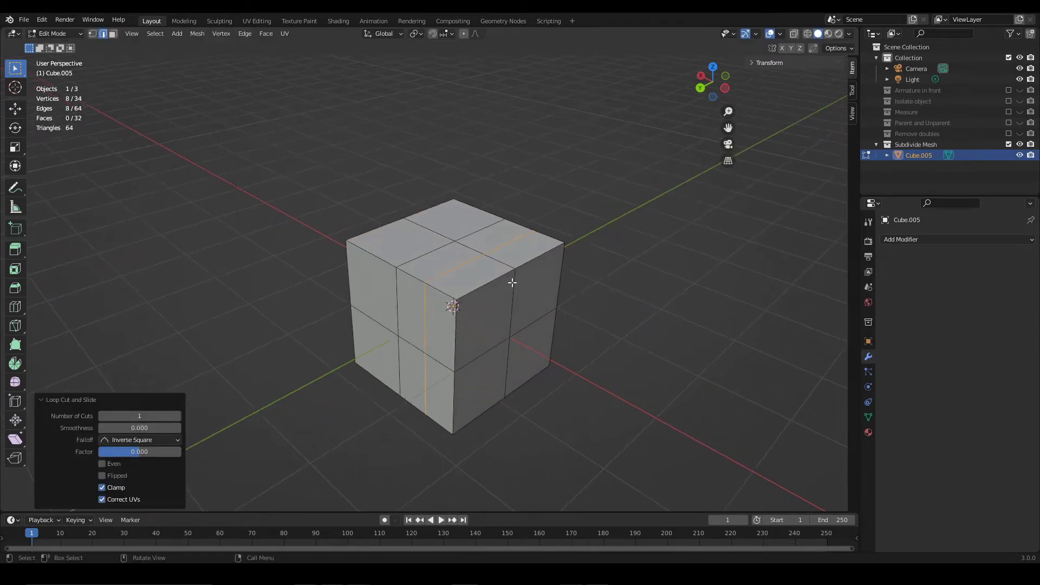
key("1")
left_click(424, 285)
Add another centred loop cut near the right side, reducing it from three cuts to two
key("ctrl+r")
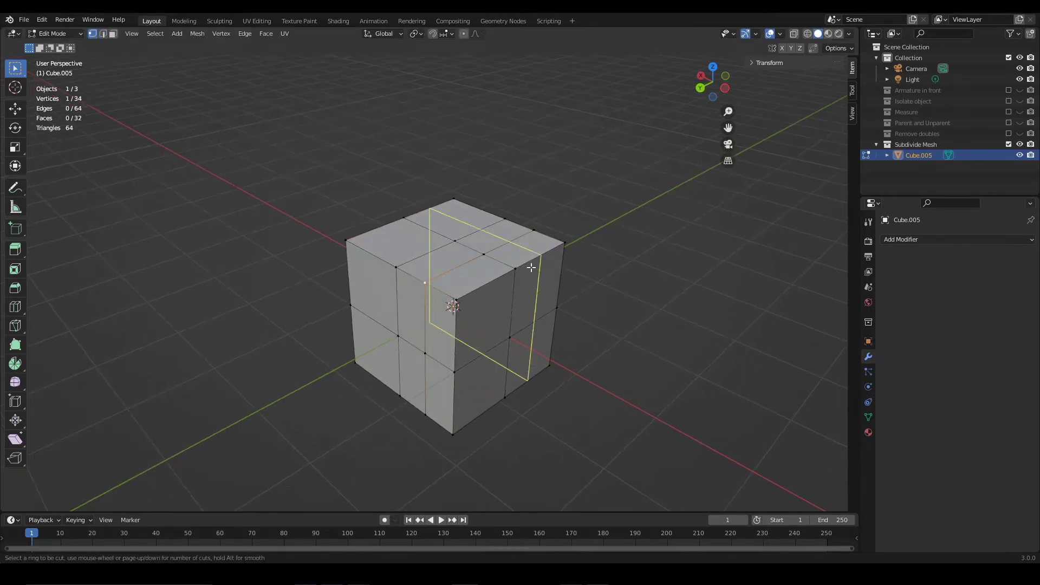
scroll(531, 267, "up", 2)
left_click(530, 267)
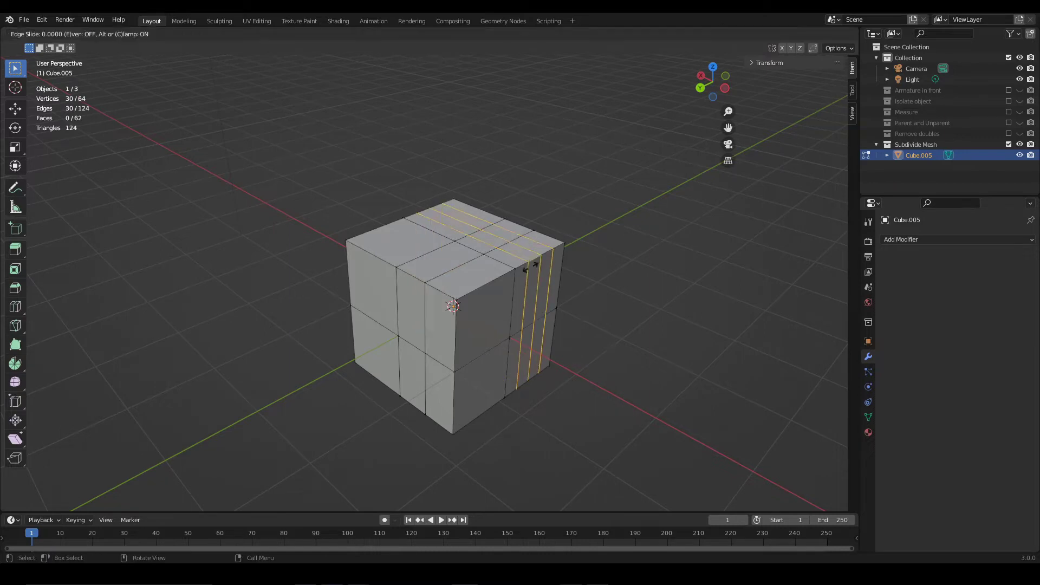
right_click(530, 267)
middle_click_drag(567, 291, 590, 282)
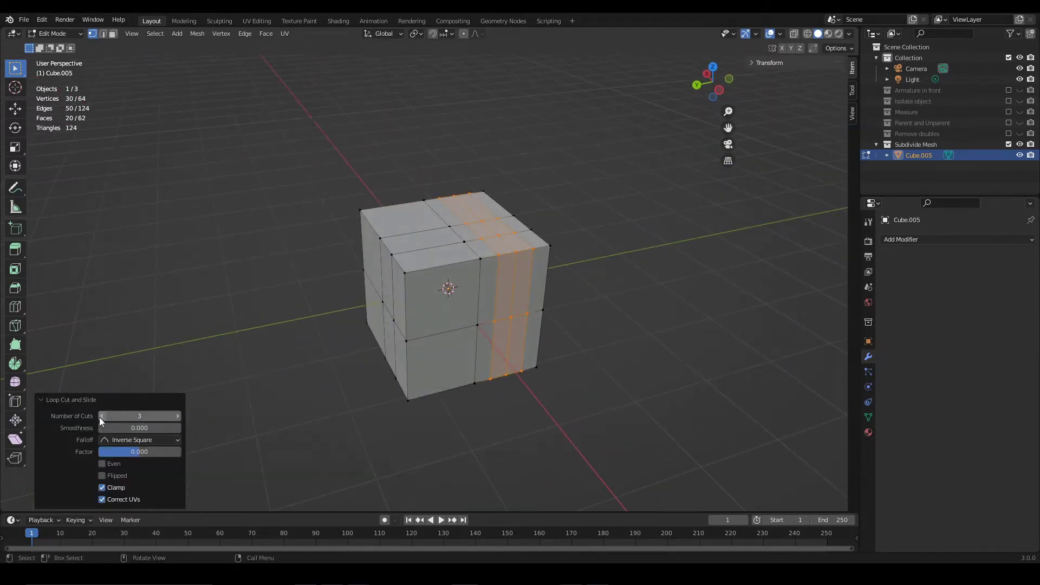
left_click(100, 416)
middle_click_drag(434, 423, 459, 251)
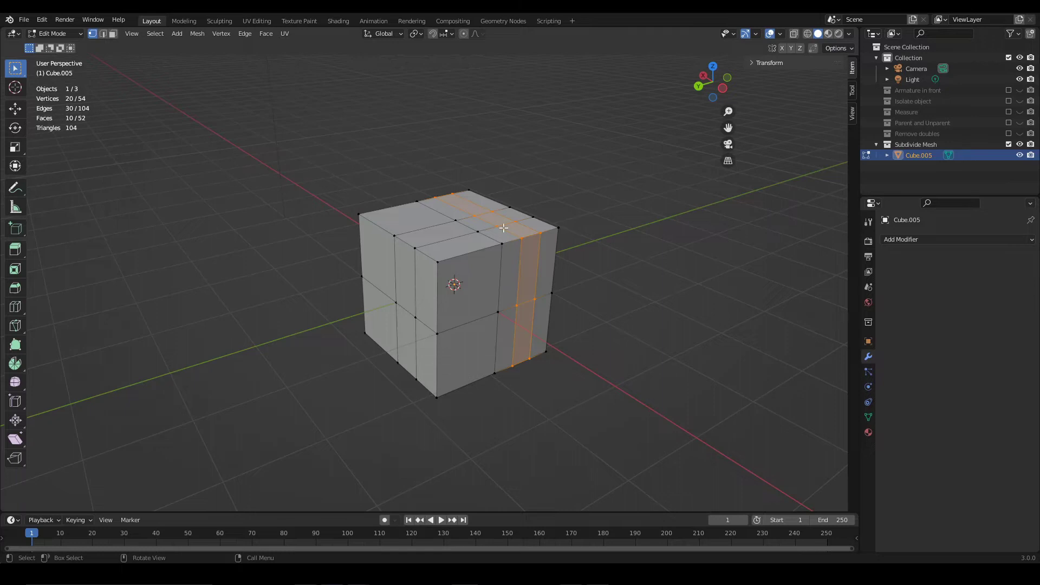
Check the loop cuts in Edit Mode with everything selected, then return to Object Mode
key("Tab")
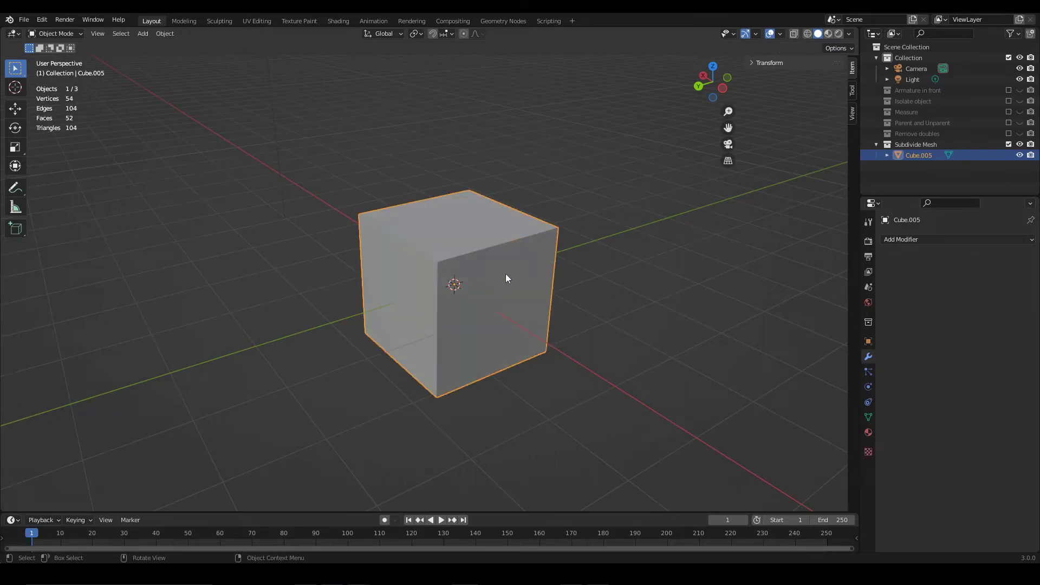
key("Tab")
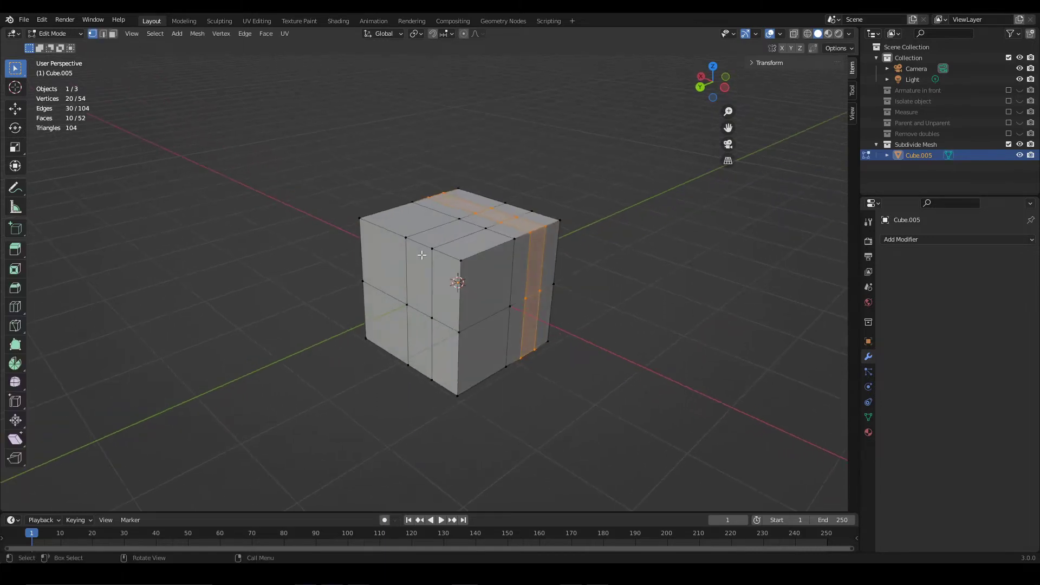
key("a")
middle_click_drag(632, 295, 557, 276)
key("Tab")
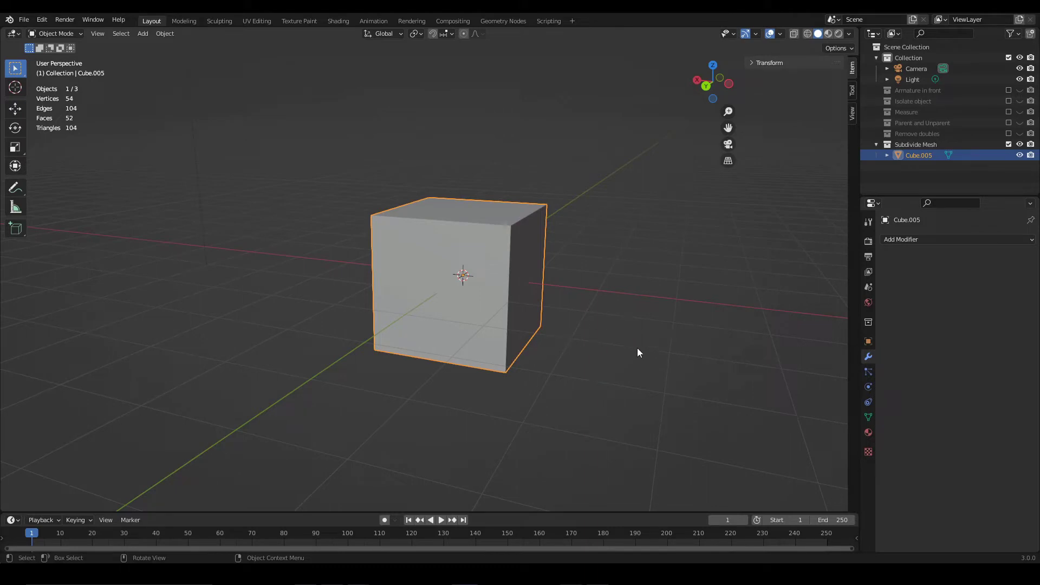
middle_click_drag(479, 233, 493, 244)
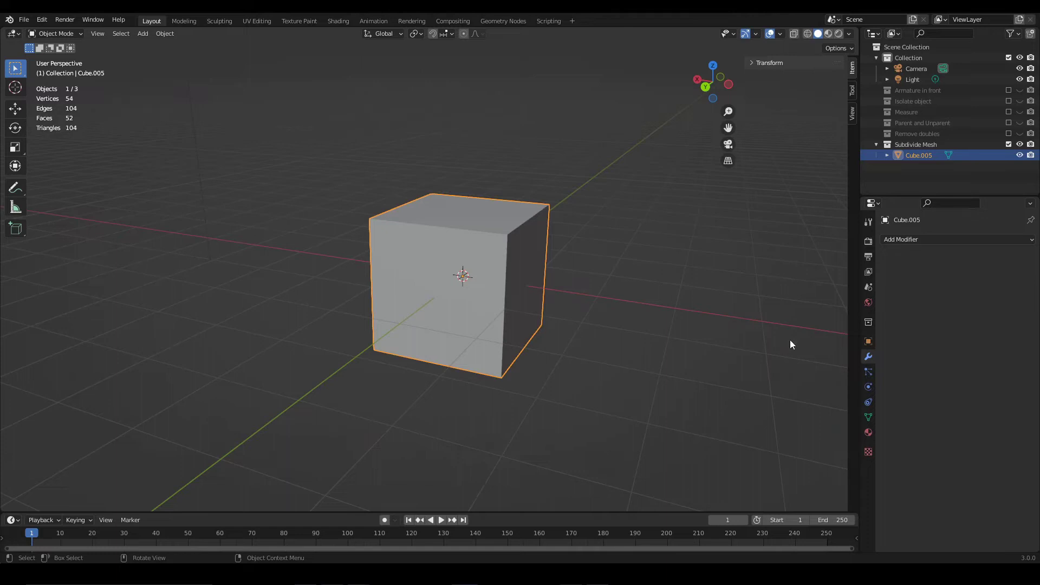
Add a Catmull-Clark Subdivision Surface modifier, viewport level 1 and render level 2
left_click(921, 240)
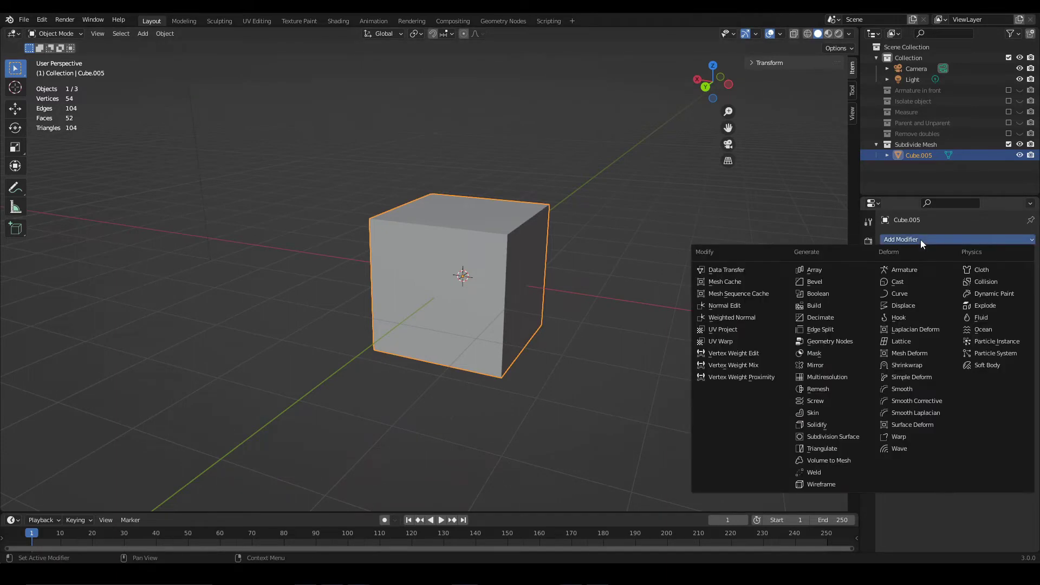
left_click(848, 438)
middle_click_drag(563, 311, 602, 297)
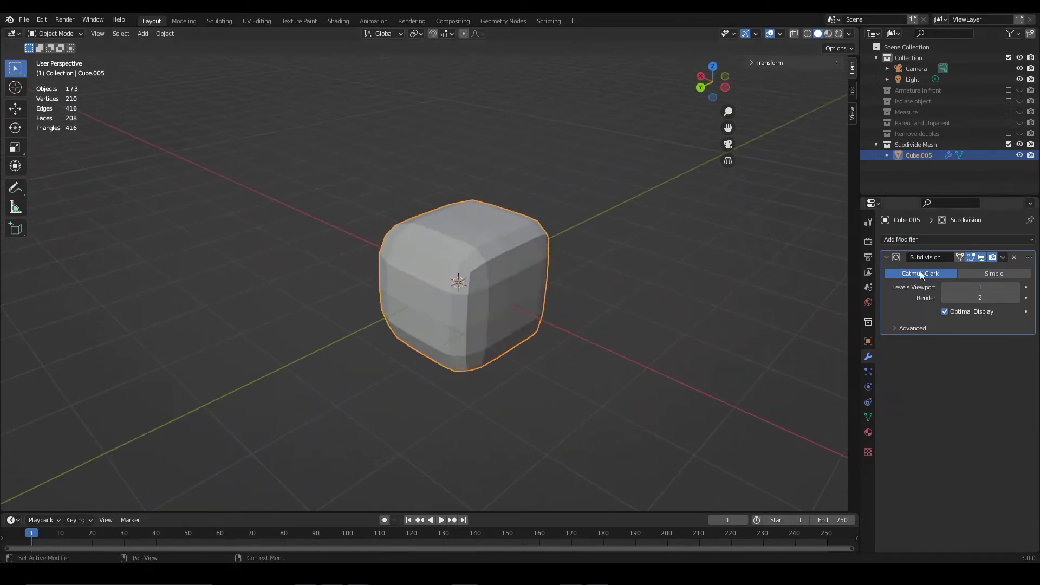
left_click(992, 275)
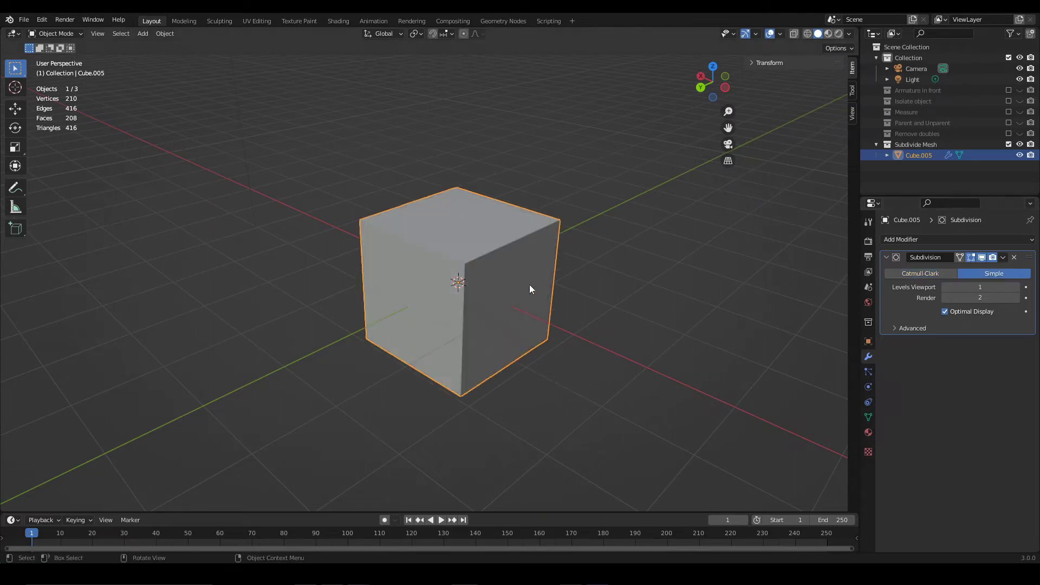
middle_click_drag(529, 284, 479, 302)
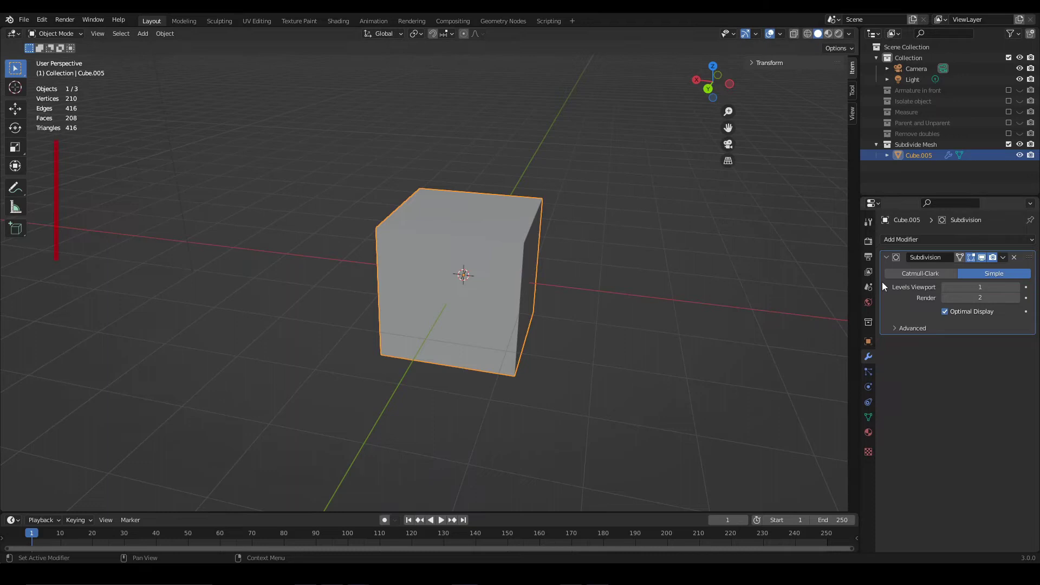
left_click(921, 274)
middle_click_drag(596, 295, 647, 342)
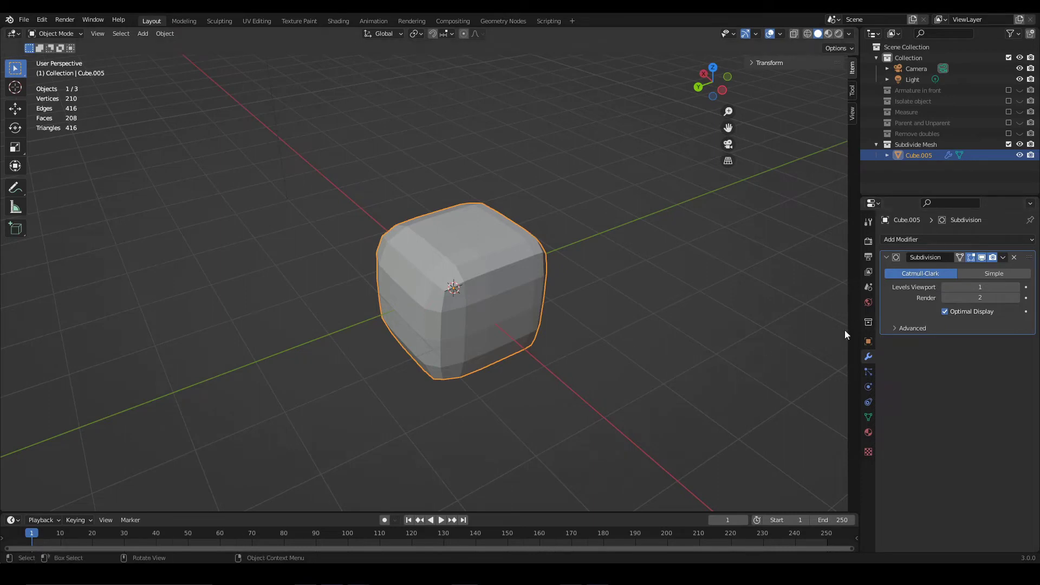
left_click(945, 287)
middle_click_drag(542, 325, 411, 260)
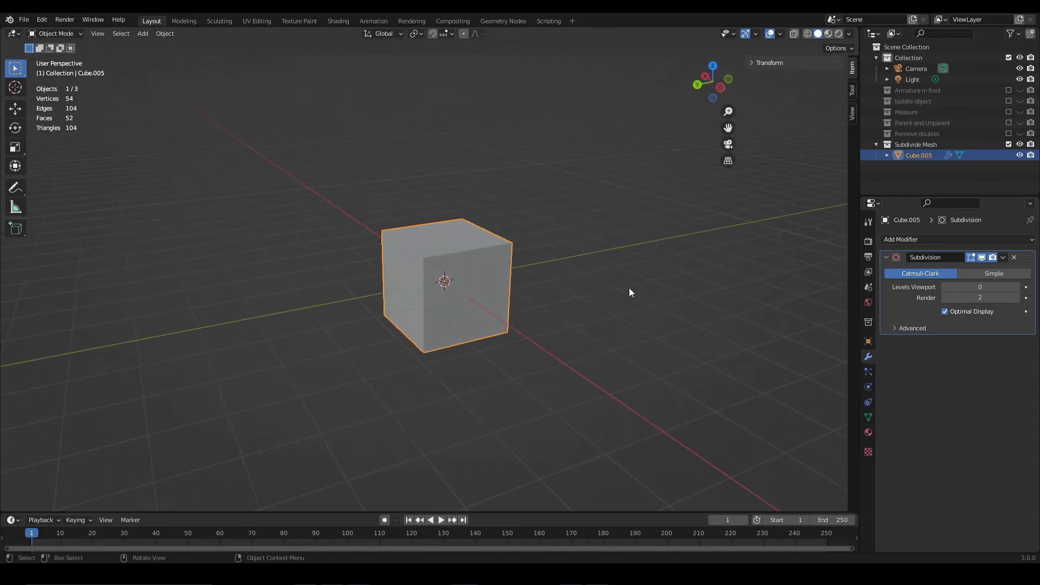
left_click(572, 311)
key("F12")
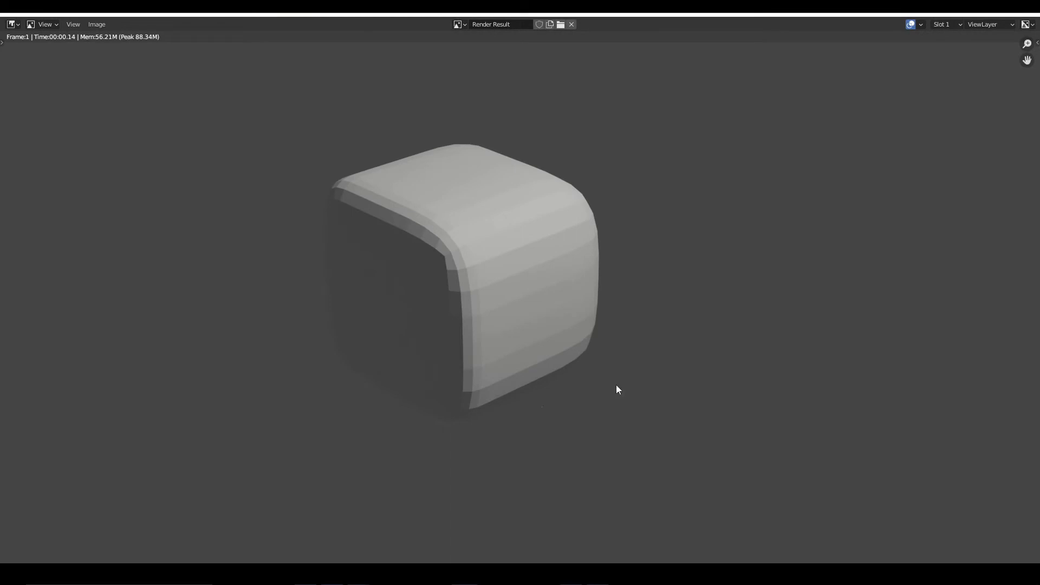
left_click(1030, 15)
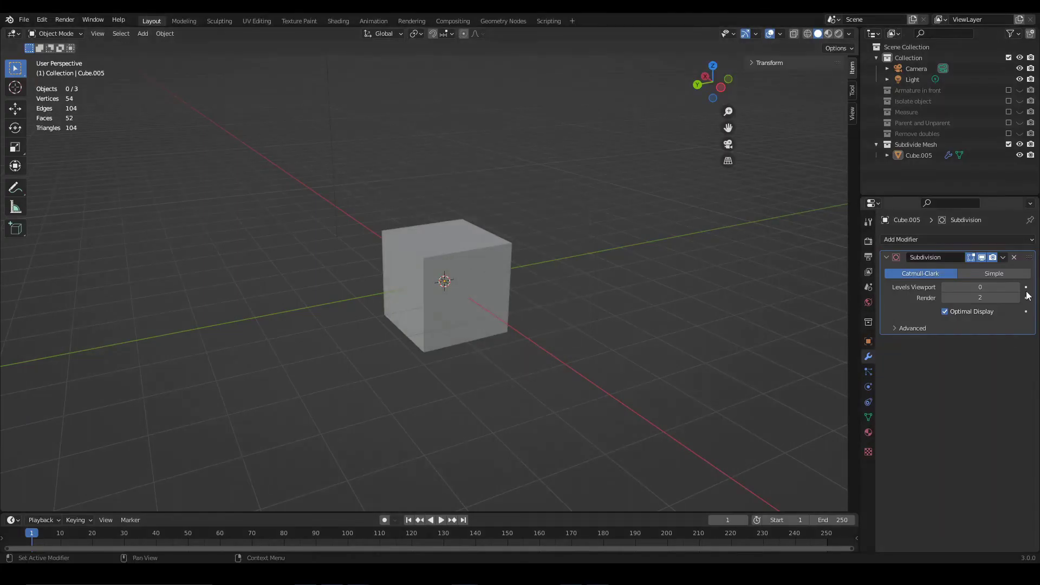
left_click(1016, 287)
left_click(465, 248)
scroll(576, 333, "up", 3)
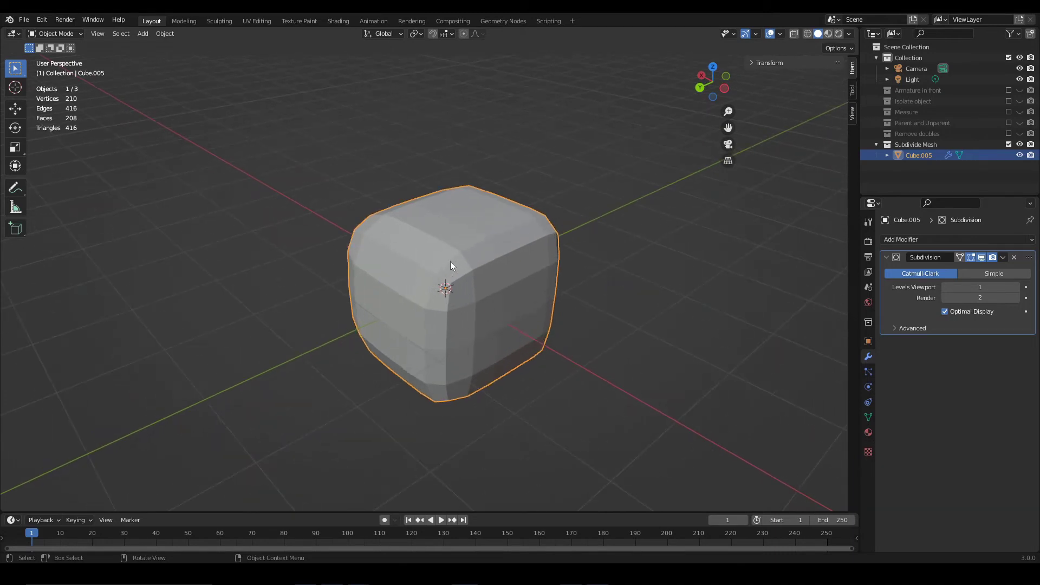
Enlarge the selected edge loop and add new loop cuts across the cube
key("Tab")
middle_click_drag(581, 304, 503, 268)
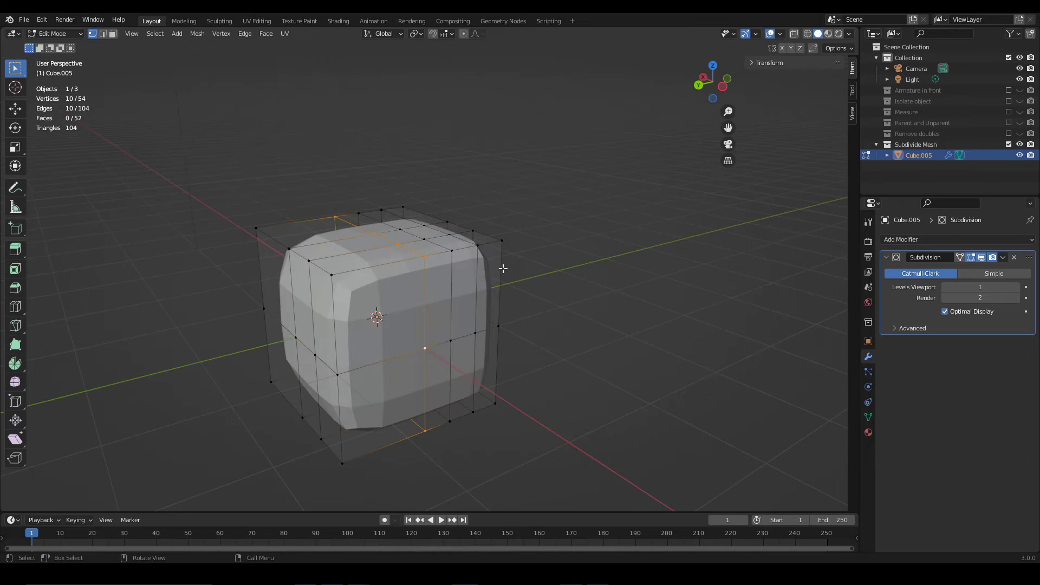
key("s")
left_click(525, 264)
key("ctrl+r")
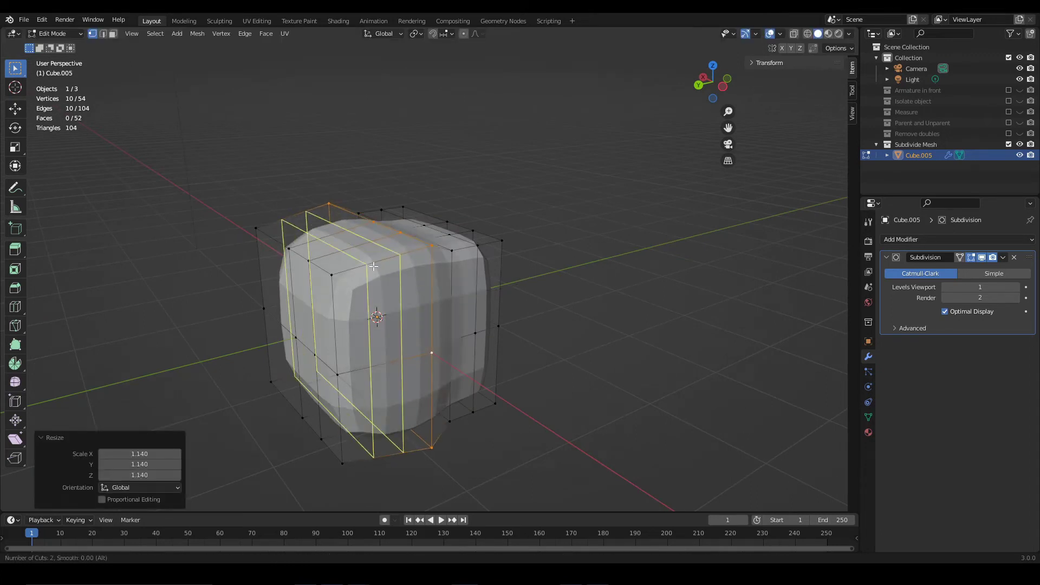
left_click(373, 266)
left_click(372, 265)
Pull a single vertex outward along Y, then return to Object Mode
left_click(295, 330)
key("g")
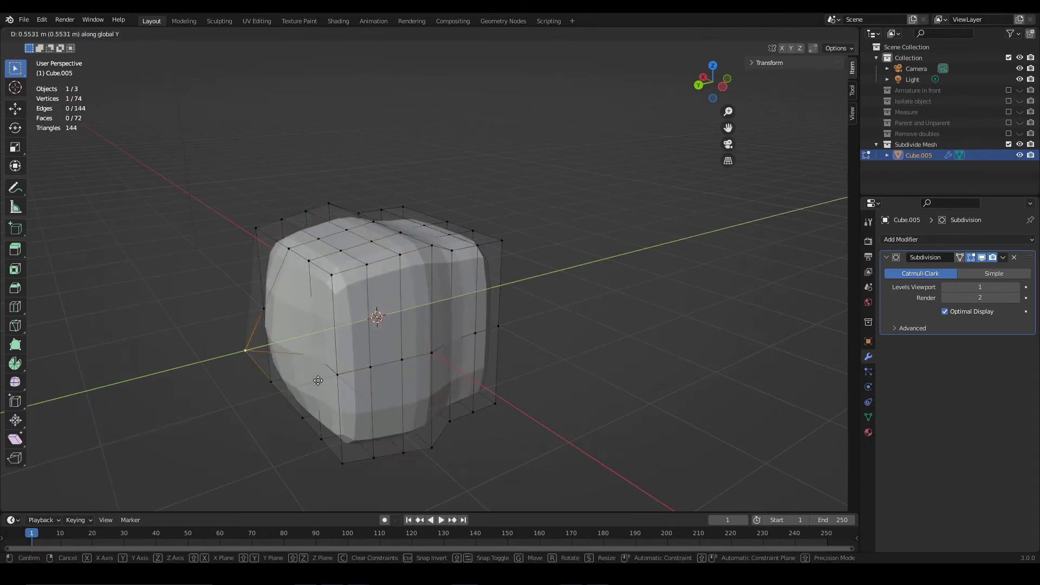
left_click(338, 320)
scroll(338, 321, "down", 3)
middle_click_drag(338, 320, 381, 274)
key("Tab")
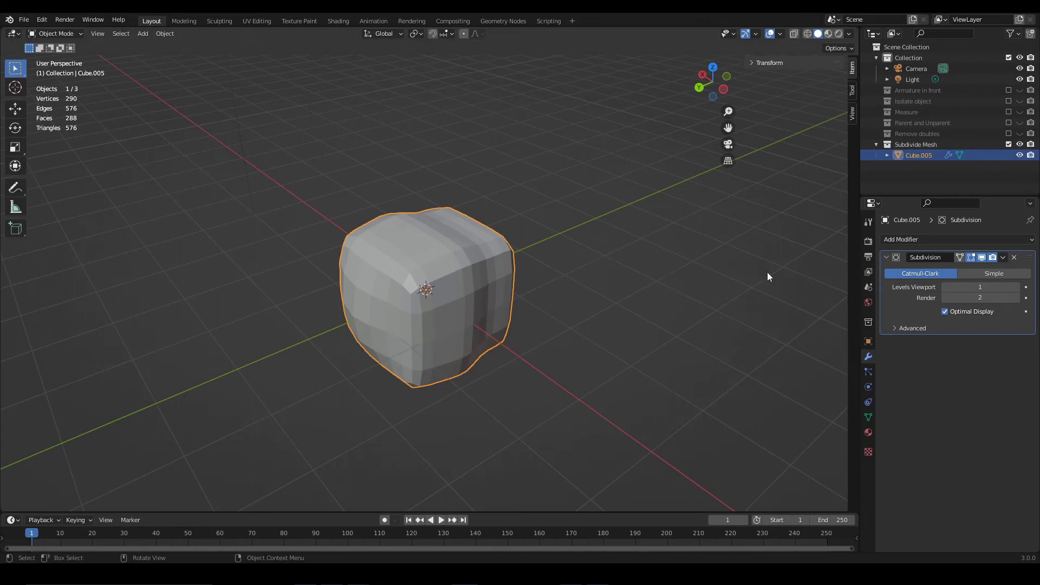
Apply the Subdivision Surface modifier and inspect the 290-vertex mesh in Edit Mode
left_click(1004, 259)
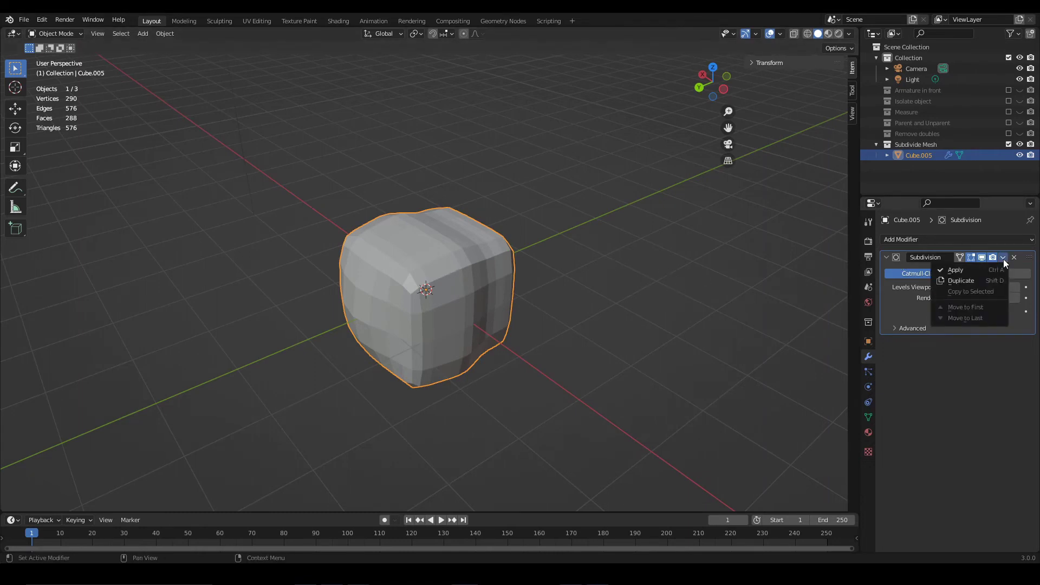
left_click(966, 269)
middle_click_drag(547, 319, 529, 283)
key("Tab")
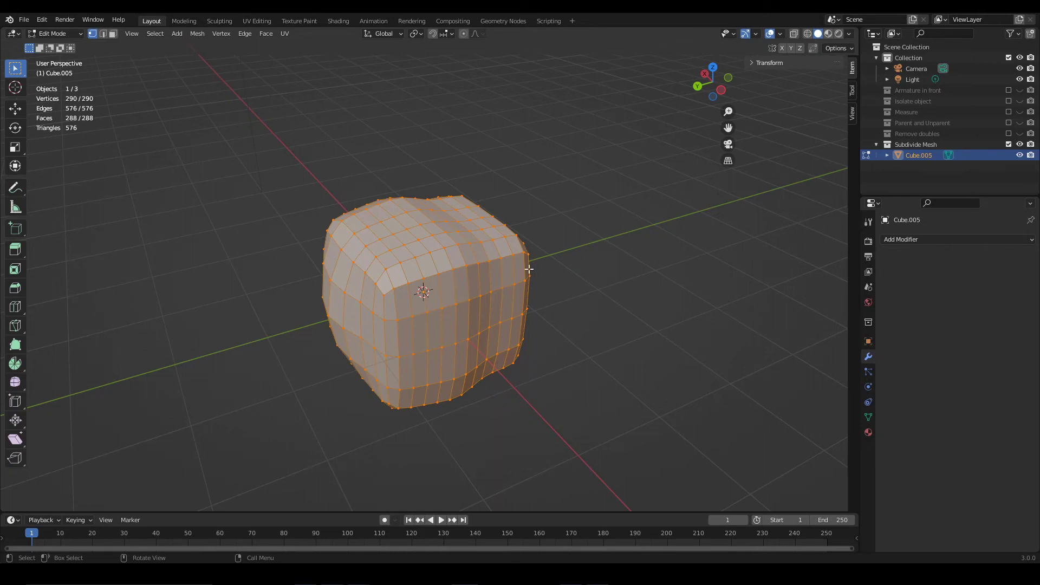
middle_click_drag(529, 269, 538, 290)
Return to Object Mode and undo the apply to restore the Subdivision modifier
key("Tab")
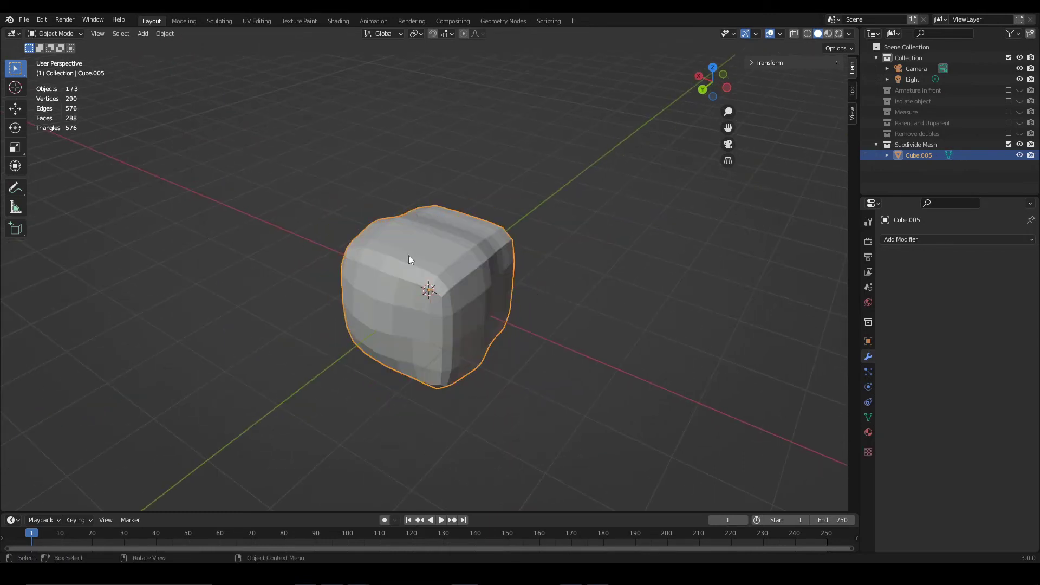
key("ctrl+1")
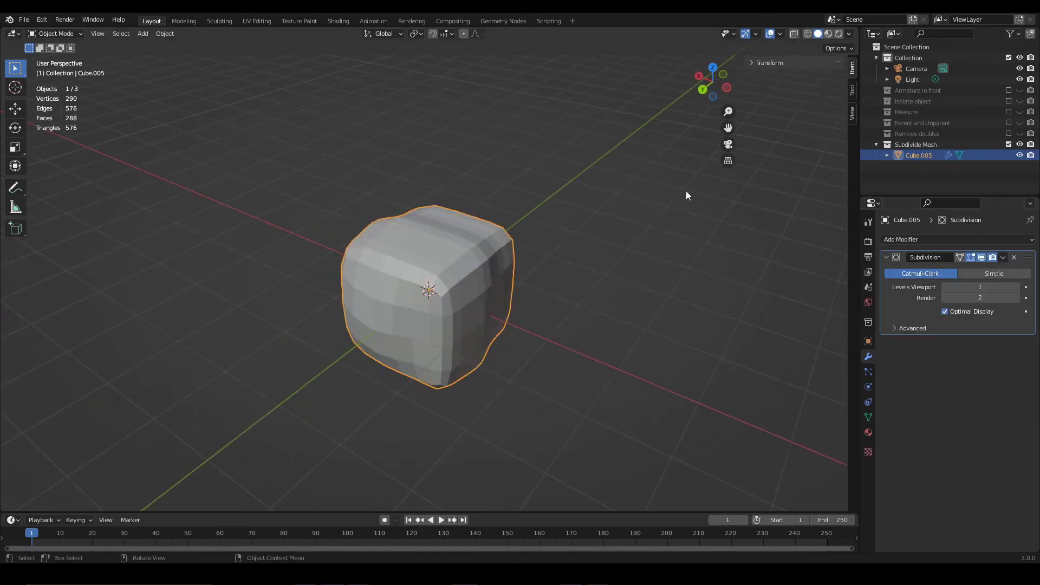
middle_click_drag(669, 295, 682, 308)
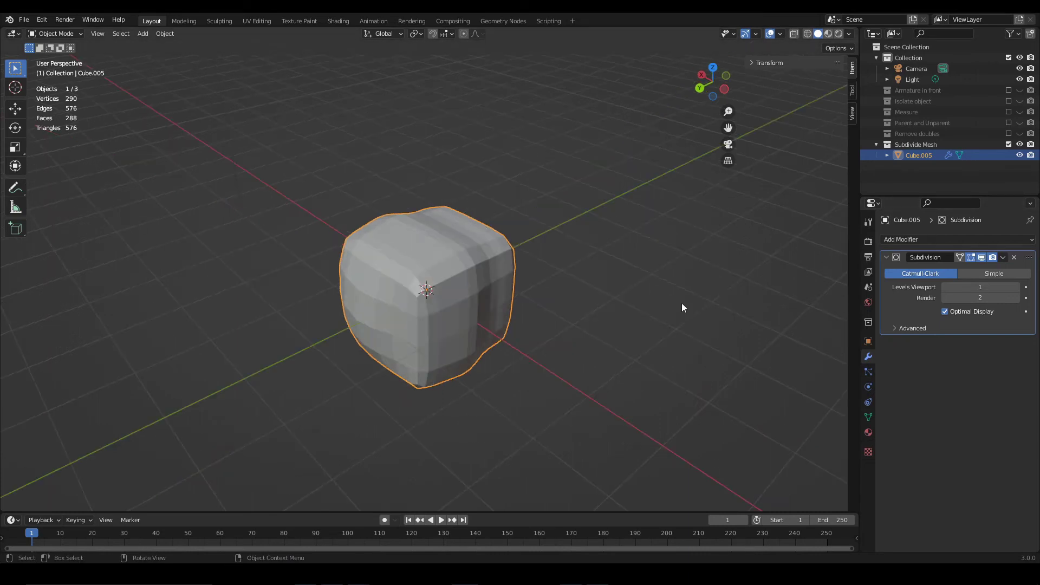
Apply the modifier again, then undo it, leaving it unapplied at viewport 1, render 2
left_click(1003, 257)
left_click(985, 270)
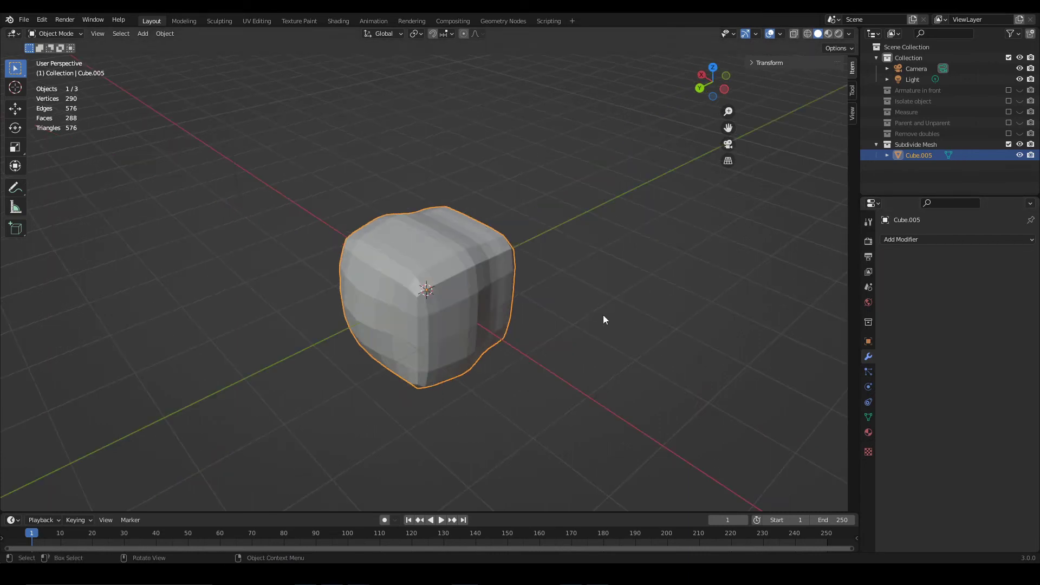
middle_click_drag(455, 299, 488, 322)
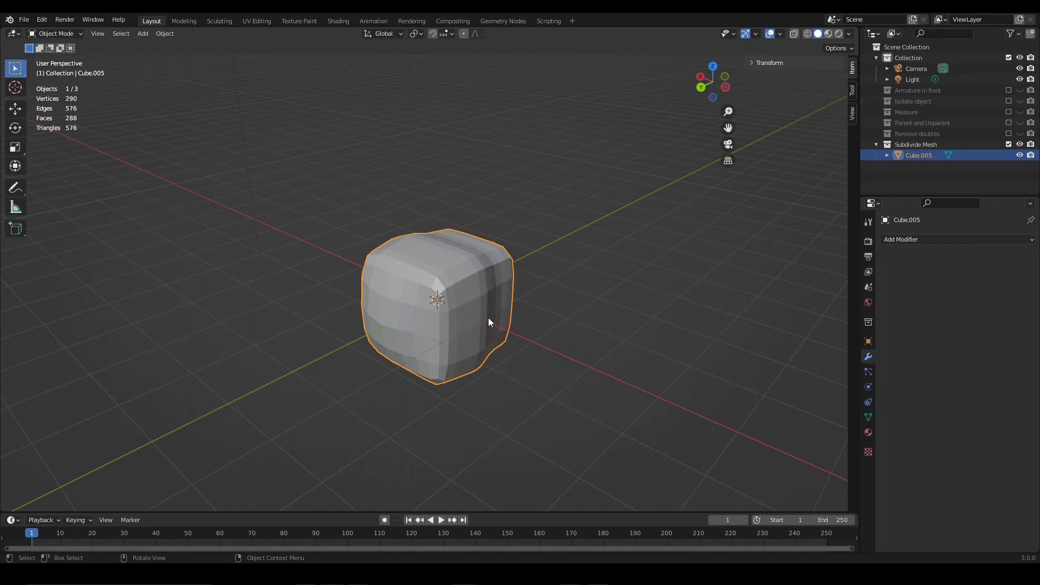
scroll(488, 318, "down", 4)
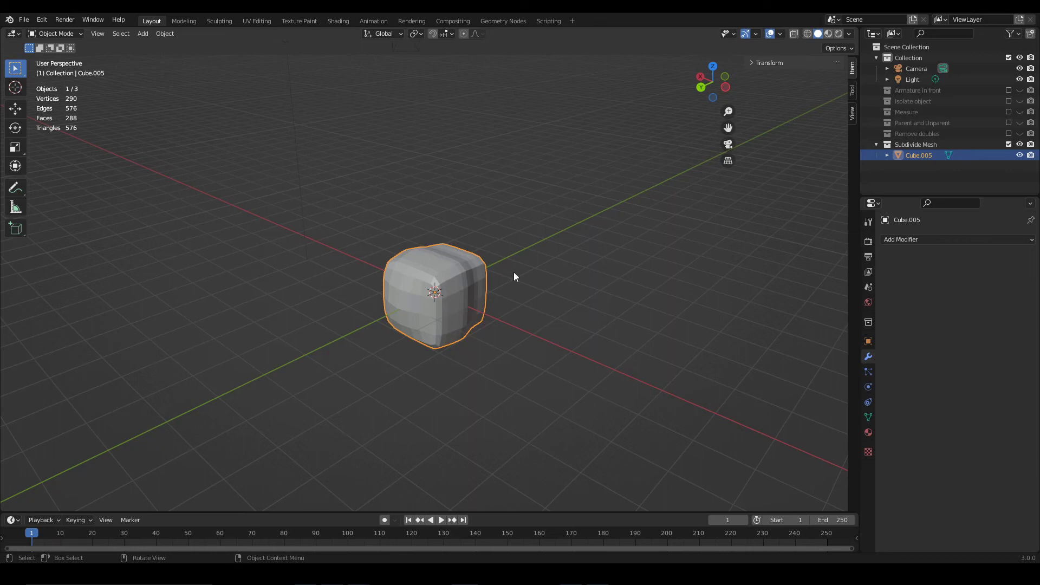
middle_click_drag(514, 273, 541, 282)
key("ctrl+1")
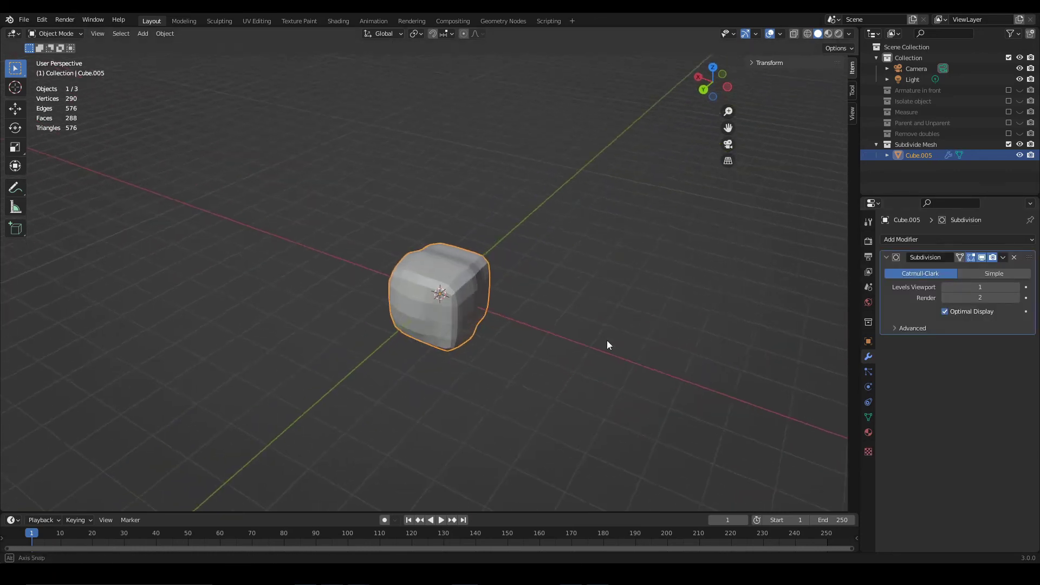
scroll(603, 340, "up", 3)
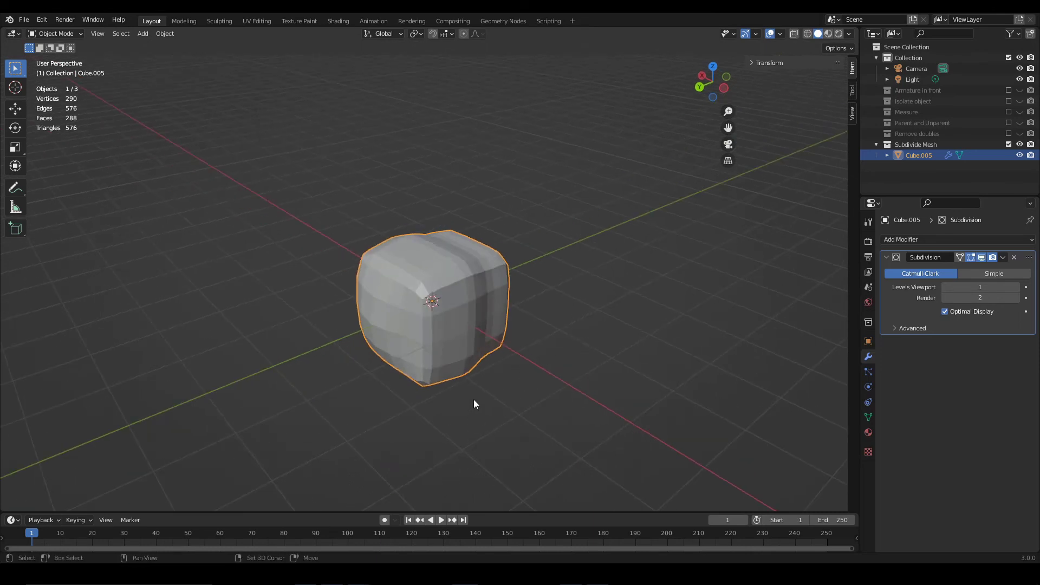
Duplicate the cube in place as Cube.006 and hide the copy in the Outliner
key("shift+d")
right_click(612, 193)
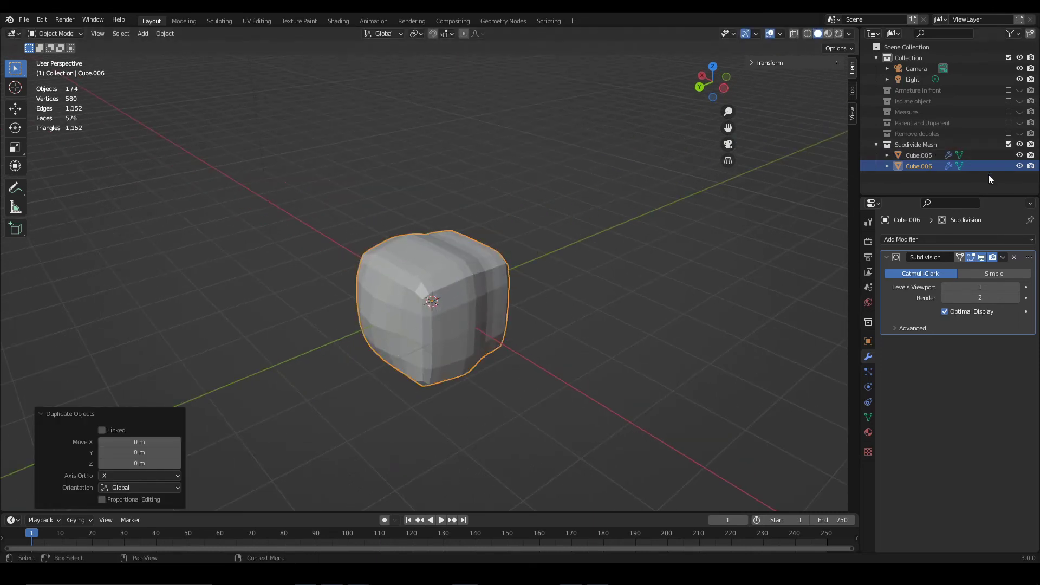
left_click(1020, 166)
scroll(569, 290, "down", 2)
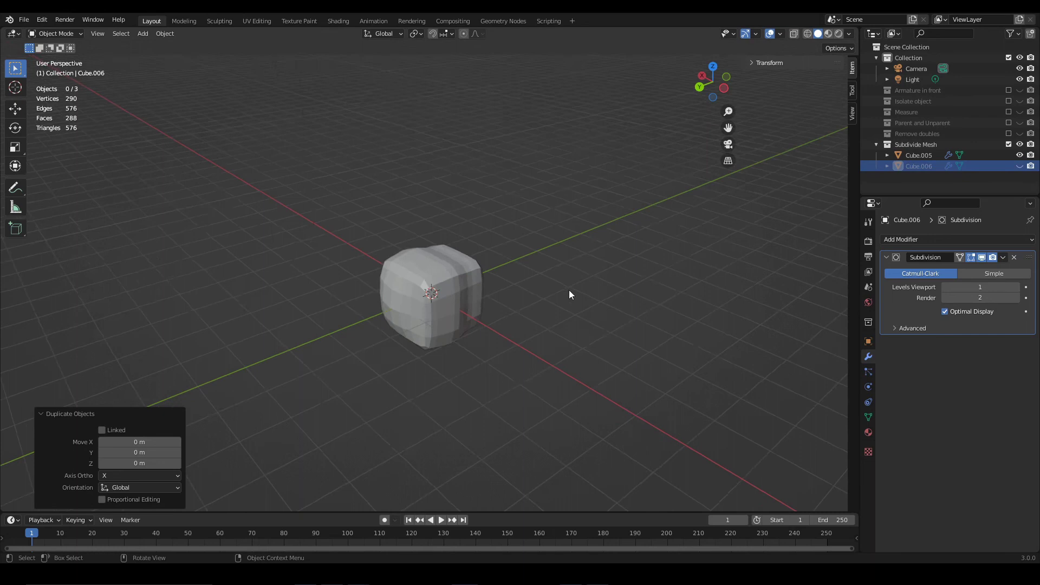
middle_click_drag(569, 291, 536, 310)
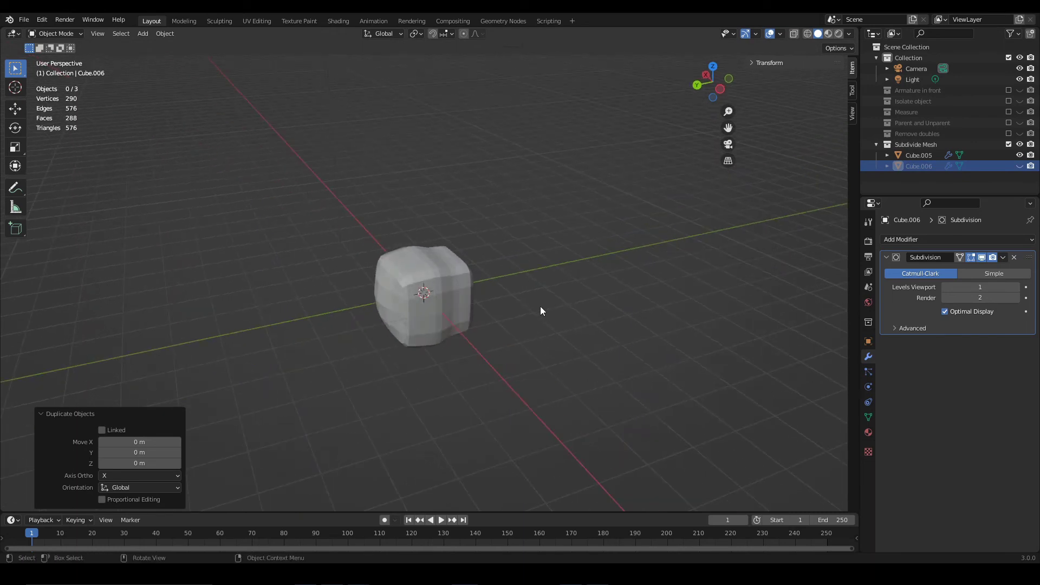